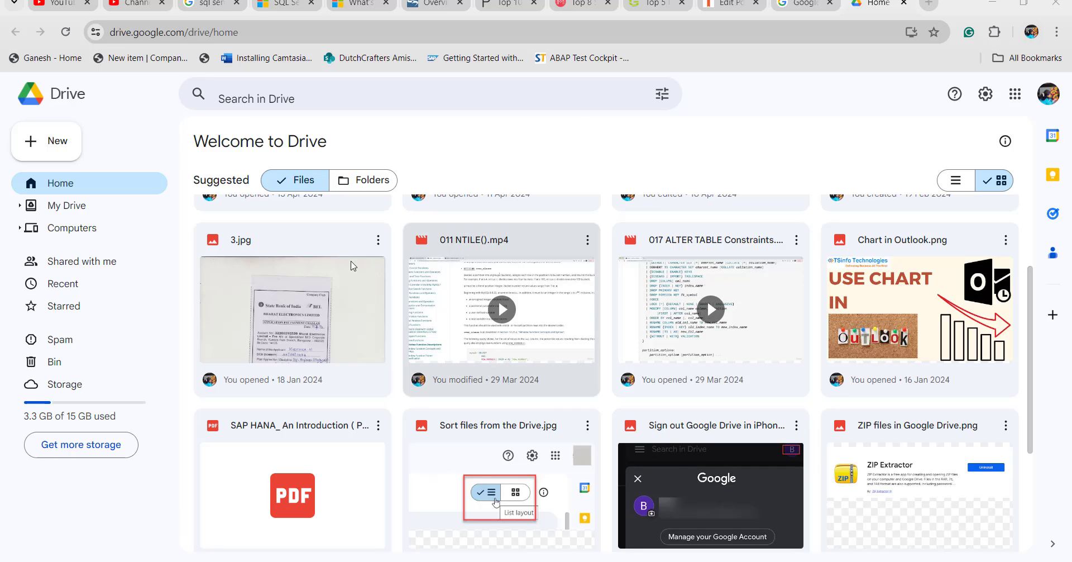
Dismiss the 3.jpg actions menu and open Chart in Outlook.png in the preview
right_click(304, 249)
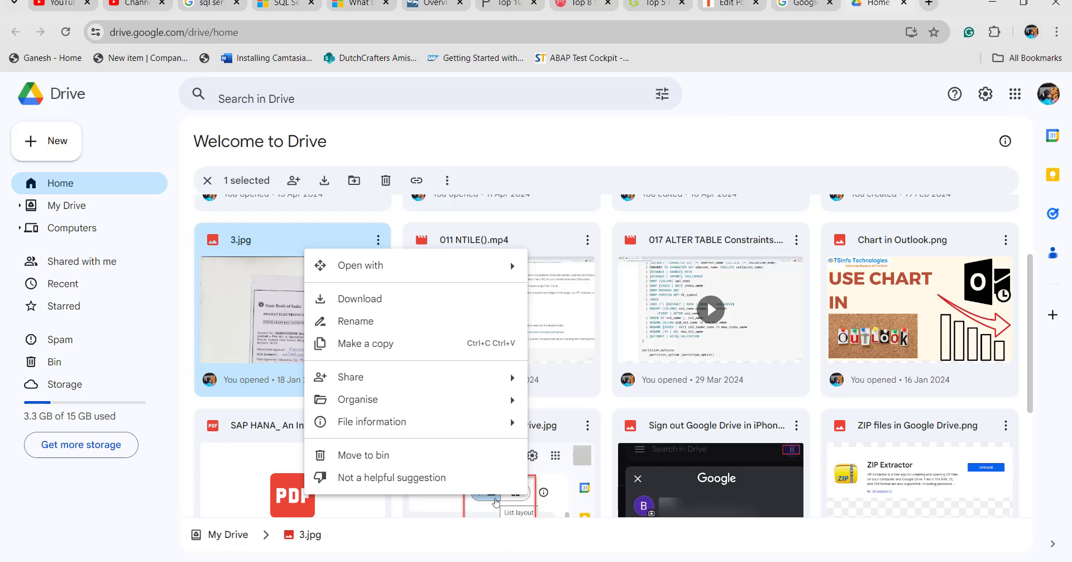
key("Escape")
left_click(870, 307)
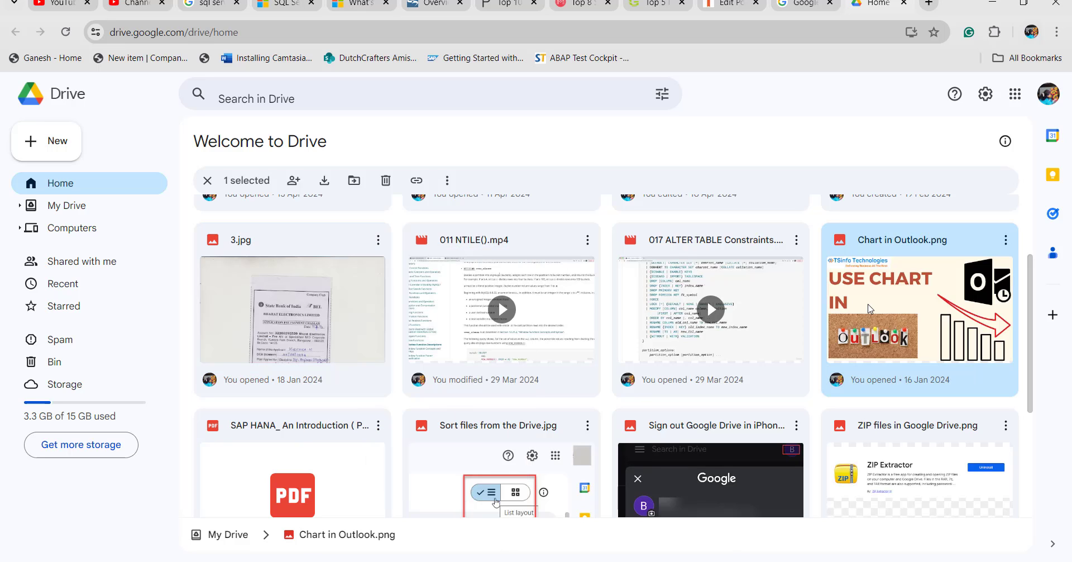
double_click(870, 307)
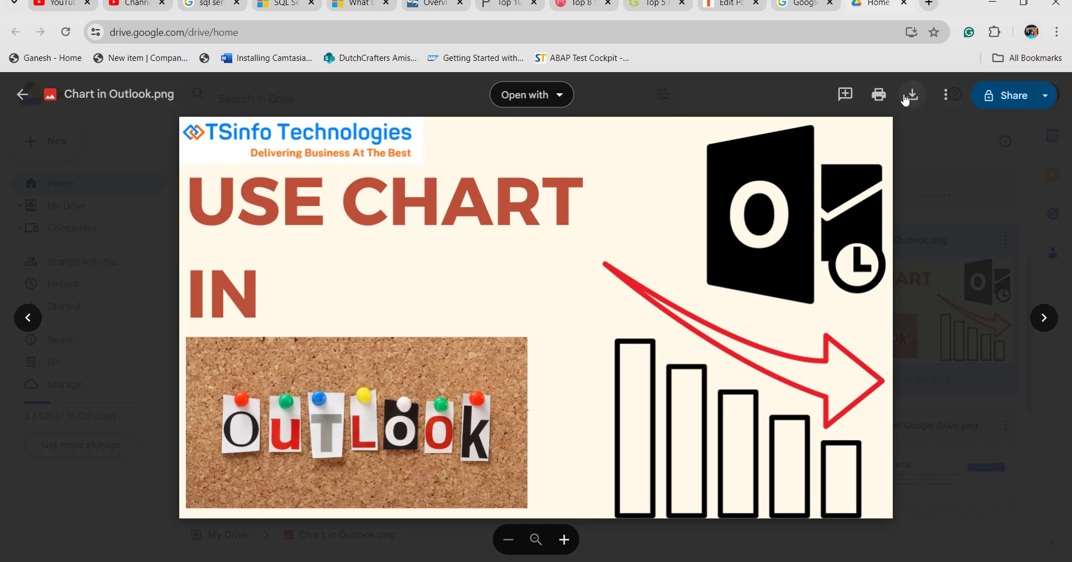
Review the Print dialog for Chart in Outlook.png, then close it and the preview
left_click(881, 99)
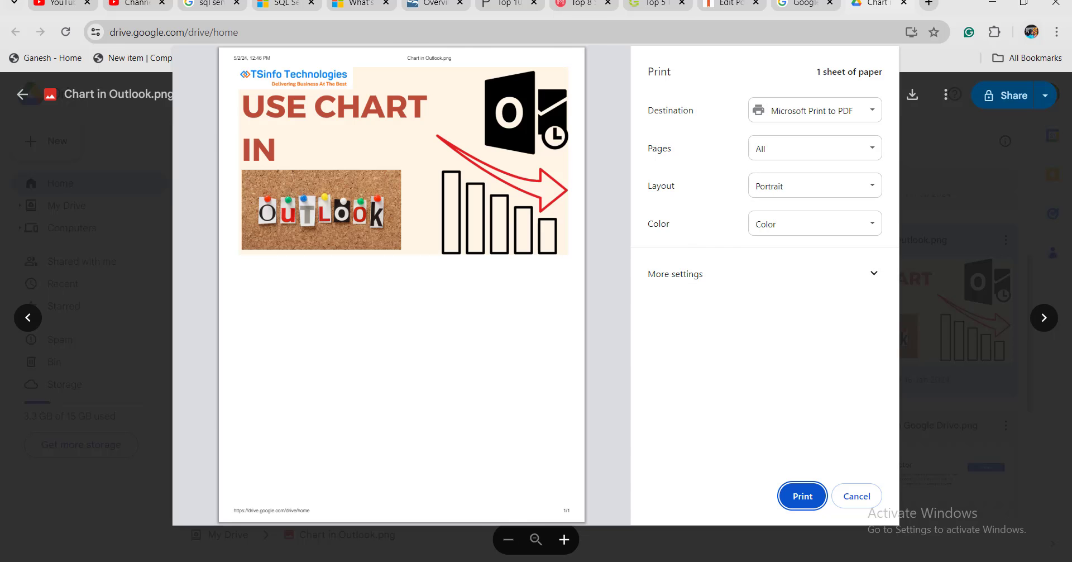
key("Escape")
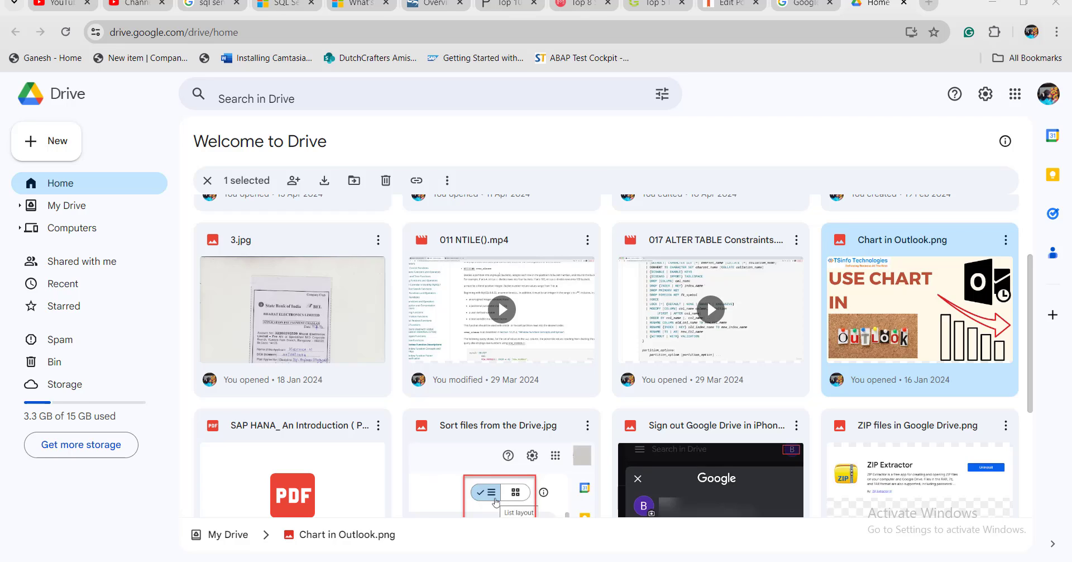
left_click(883, 561)
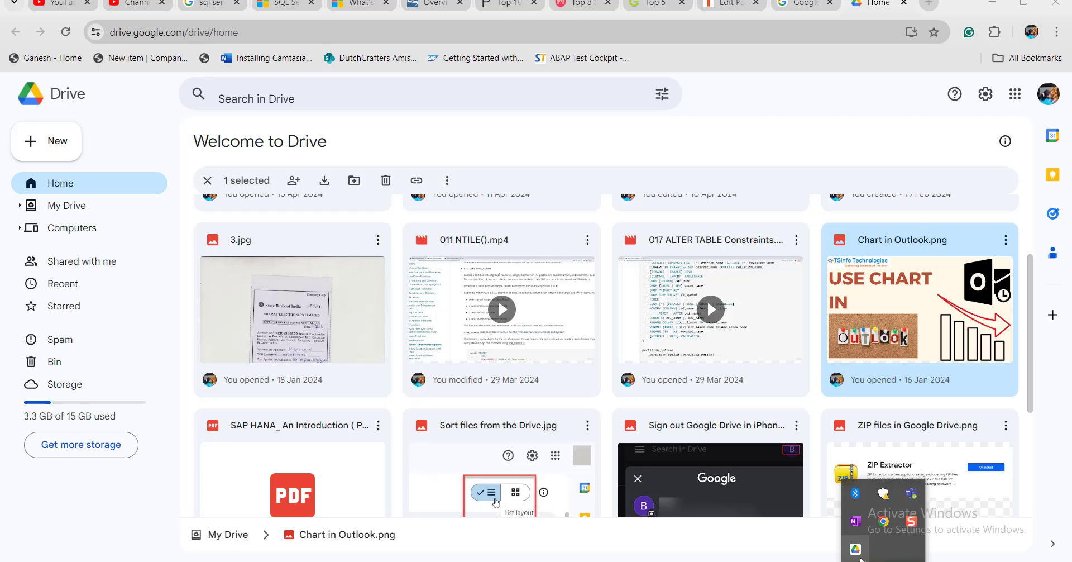
left_click(856, 549)
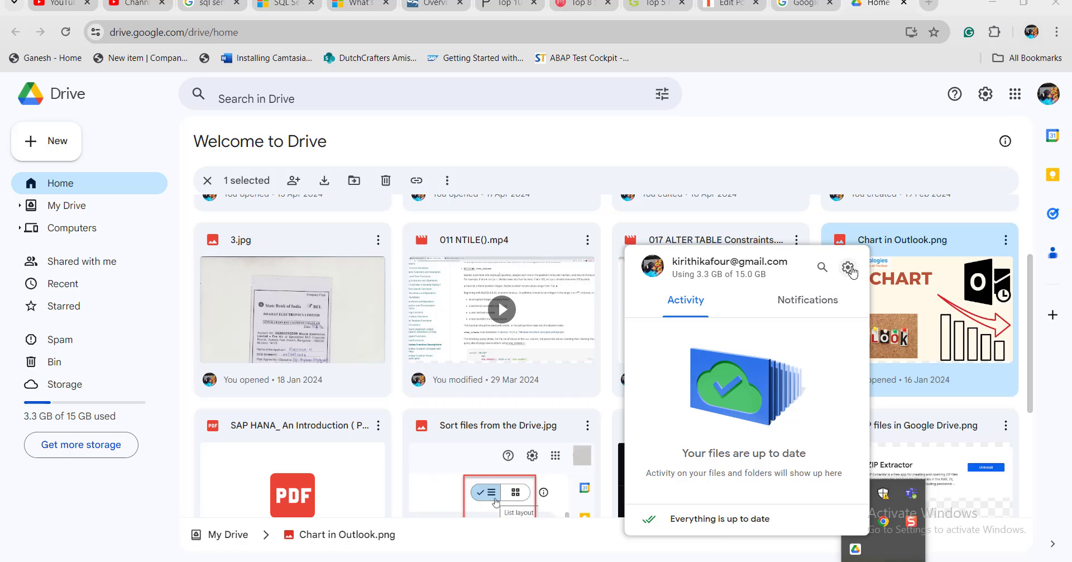
left_click(848, 267)
left_click(775, 294)
left_click(348, 185)
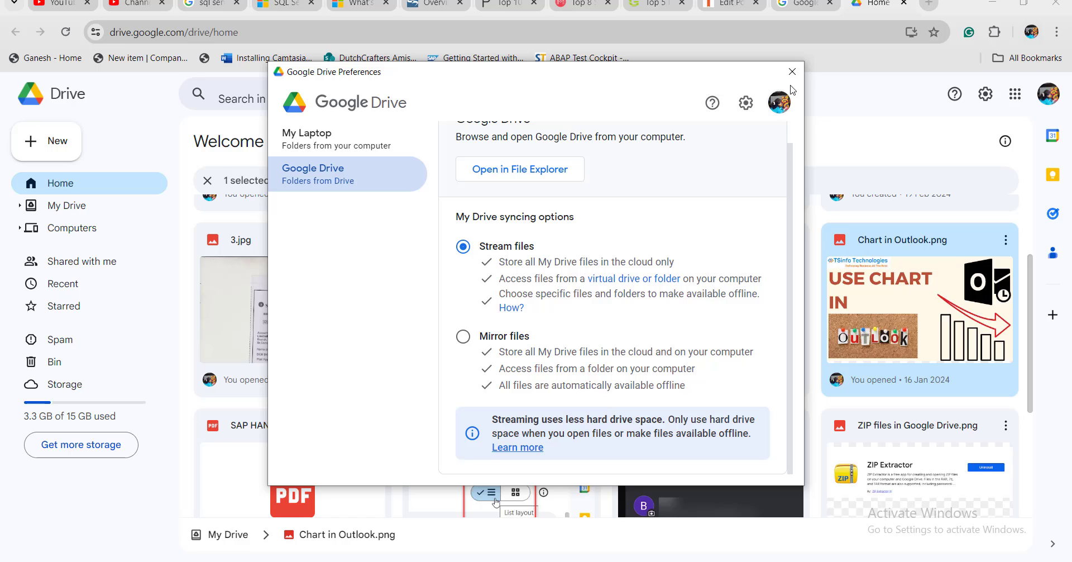
left_click(792, 71)
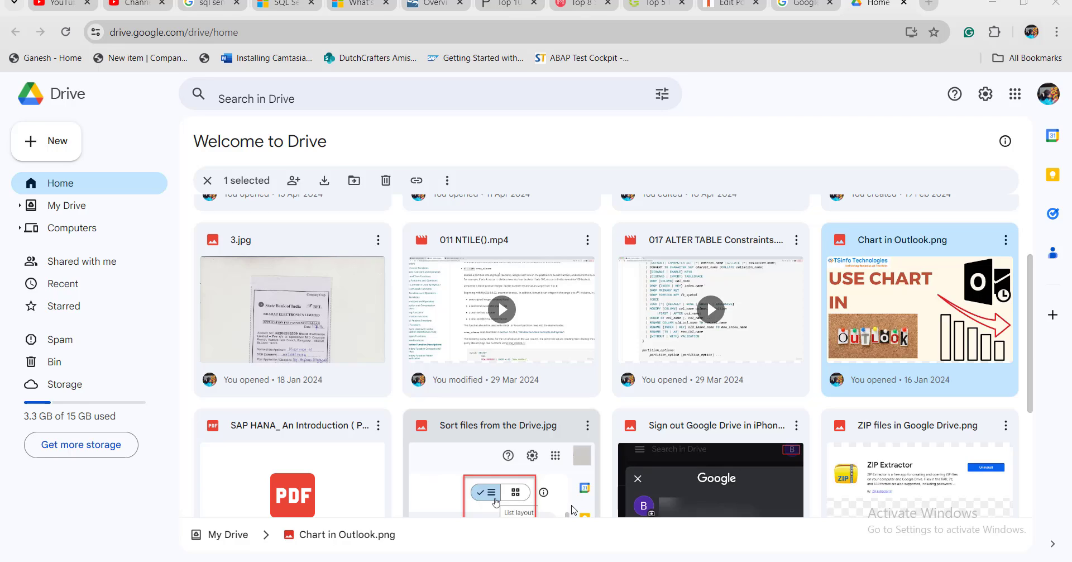
Go to the Edit Post tab showing the printing troubleshooting tips article
left_click(731, 4)
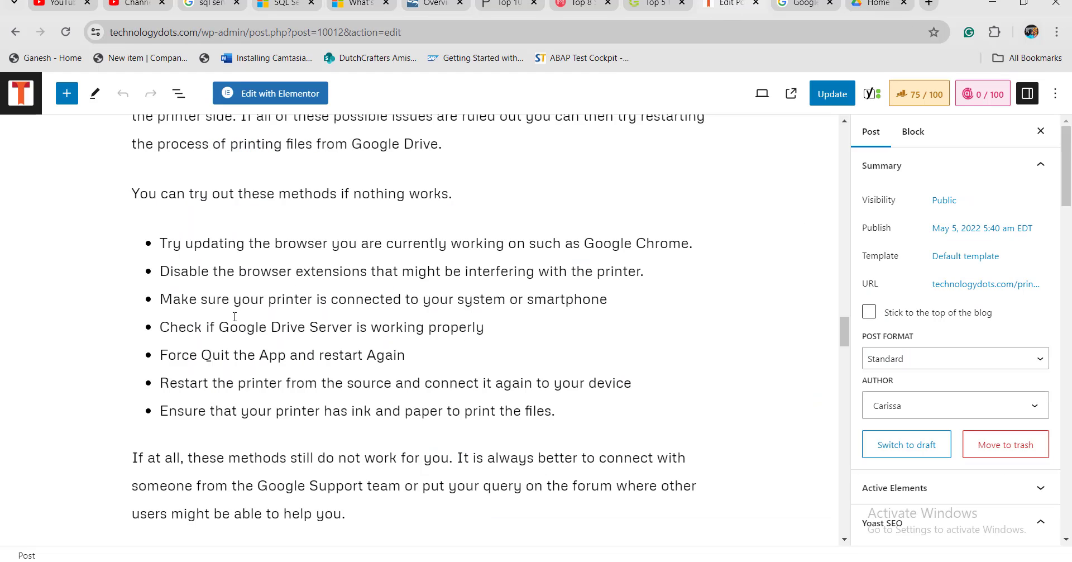